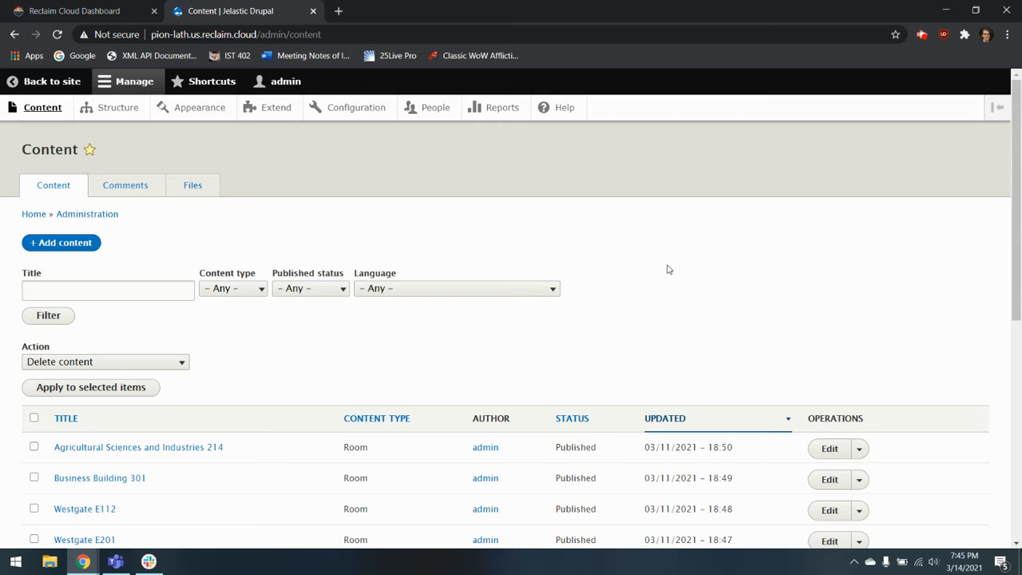
# - Start a new content type named Student with the description "This is the student content type."
pyautogui.click(104, 111)
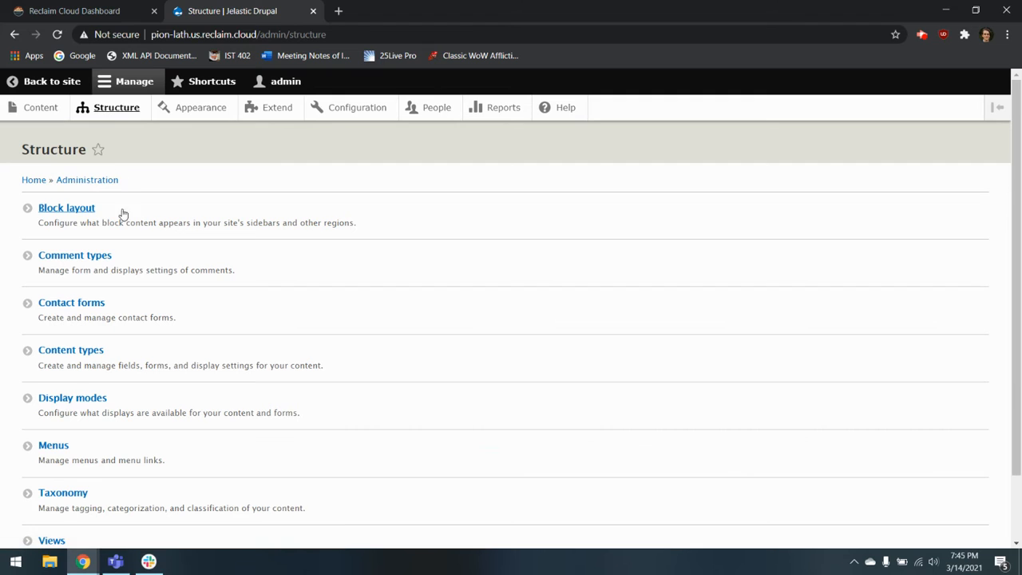
pyautogui.click(75, 350)
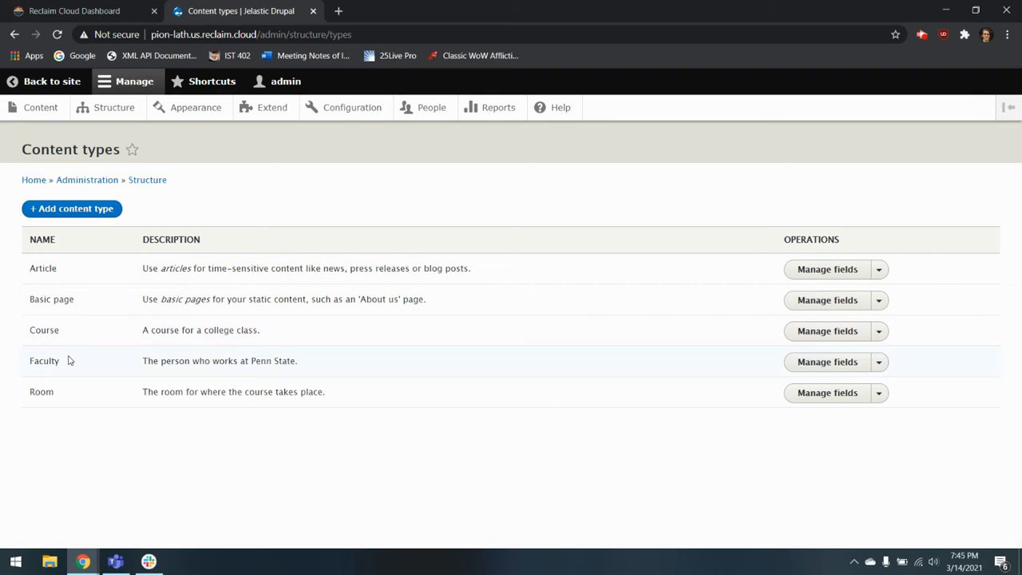
pyautogui.click(35, 210)
pyautogui.click(82, 234)
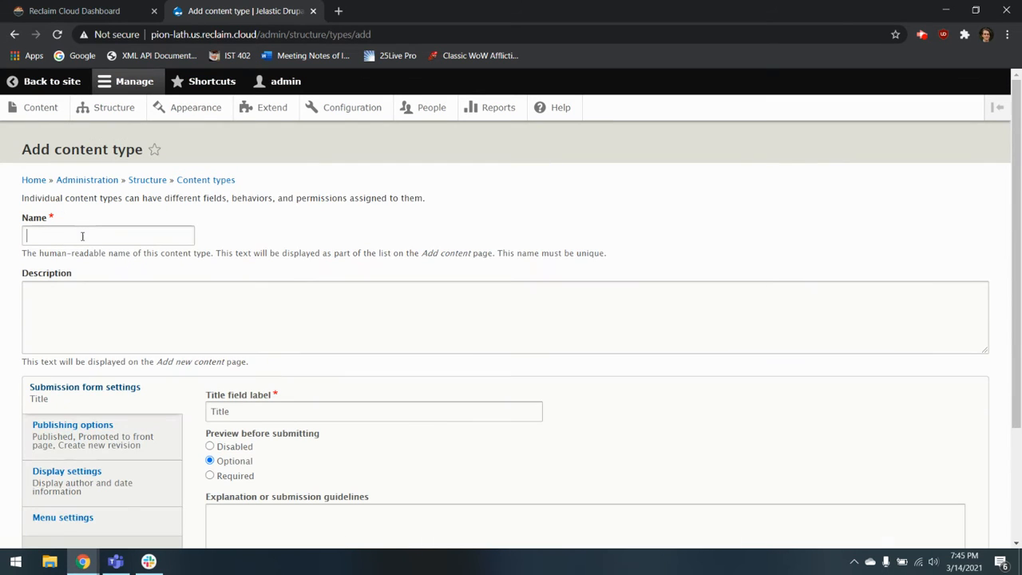
pyautogui.write('Student')
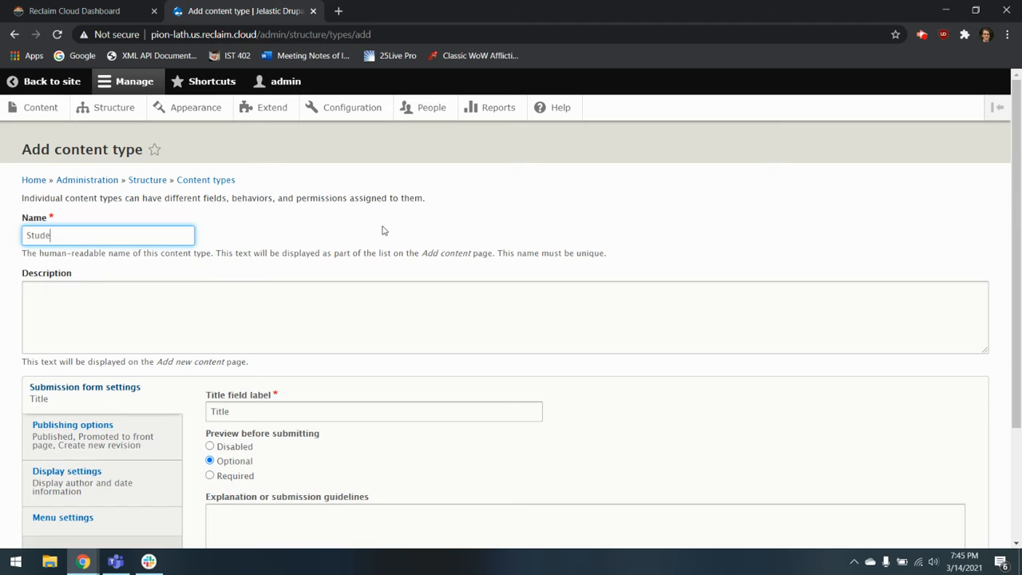
pyautogui.click(290, 311)
pyautogui.write('This')
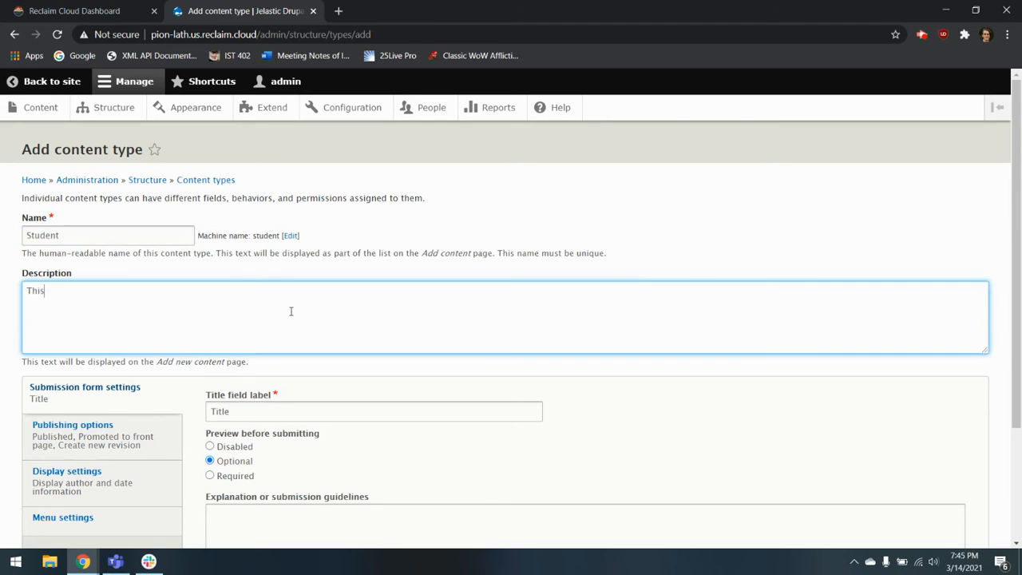
pyautogui.write(' is the student content type.')
# - Set the content type's title field label to "First and last name" and save it, continuing to its fields
pyautogui.scroll(-1, 291, 311)
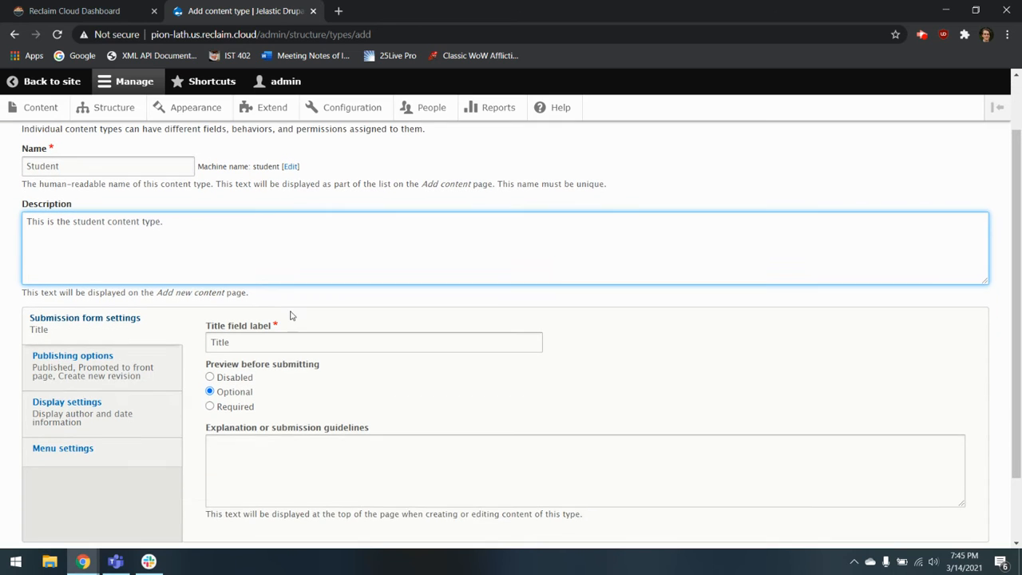
pyautogui.doubleClick(248, 335)
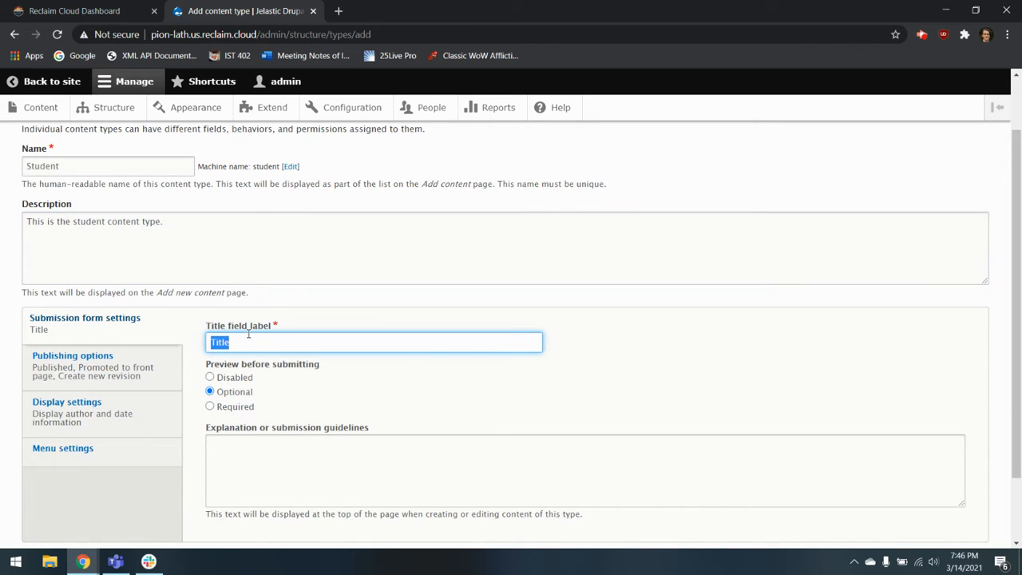
pyautogui.write('First and last name')
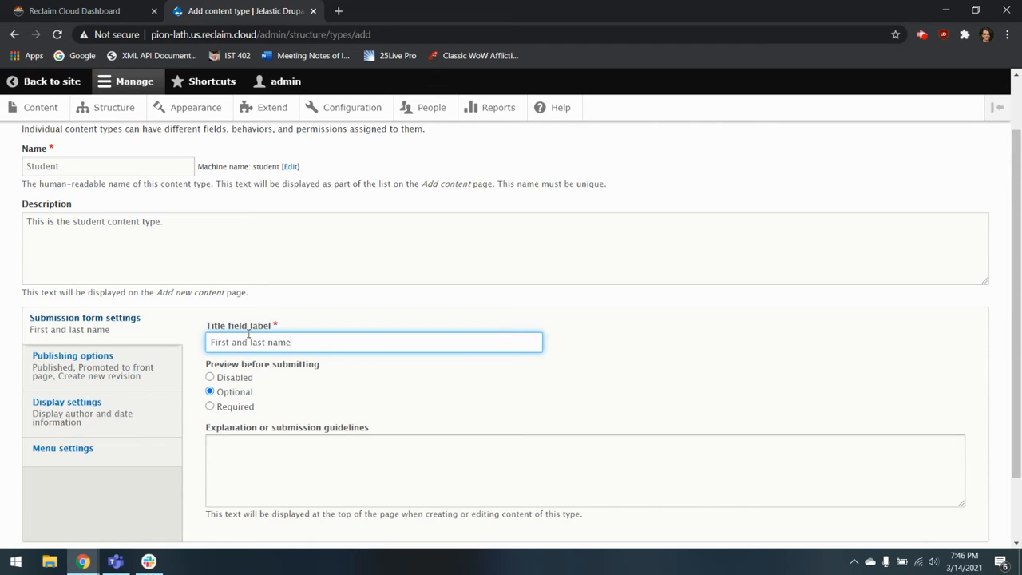
pyautogui.scroll(-1, 249, 336)
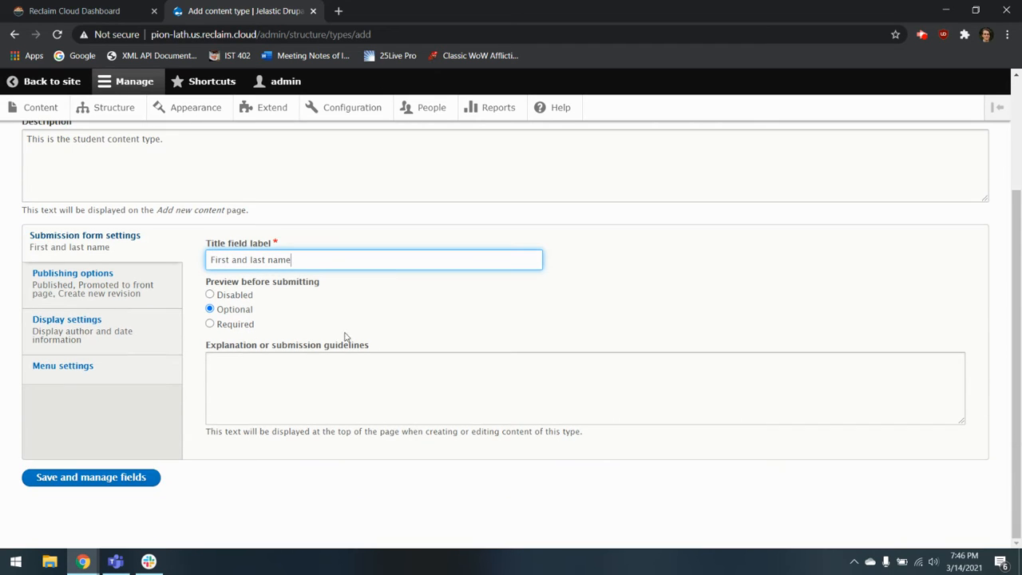
pyautogui.click(70, 479)
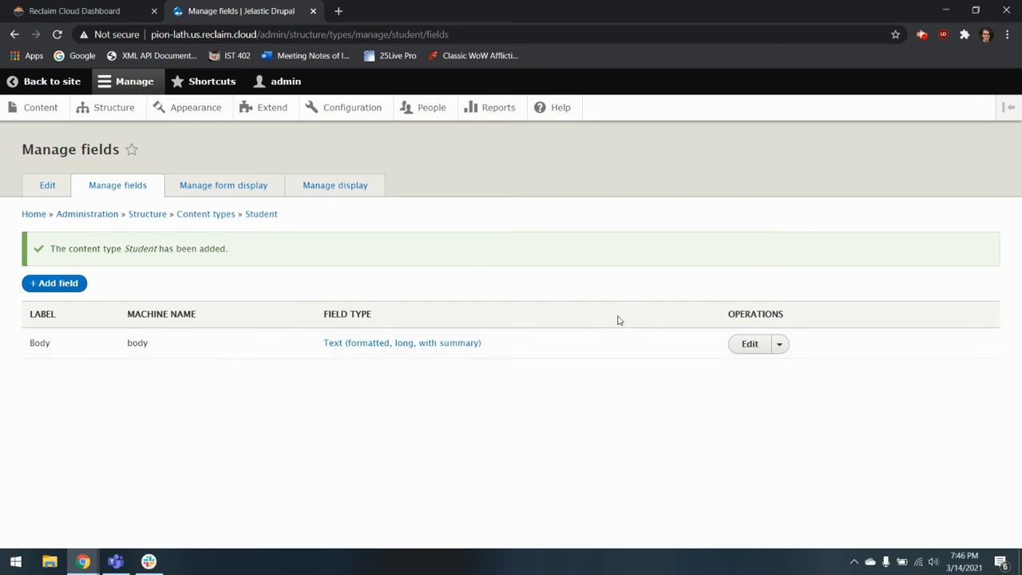
# - Delete the Body field from the Student content type
pyautogui.click(780, 344)
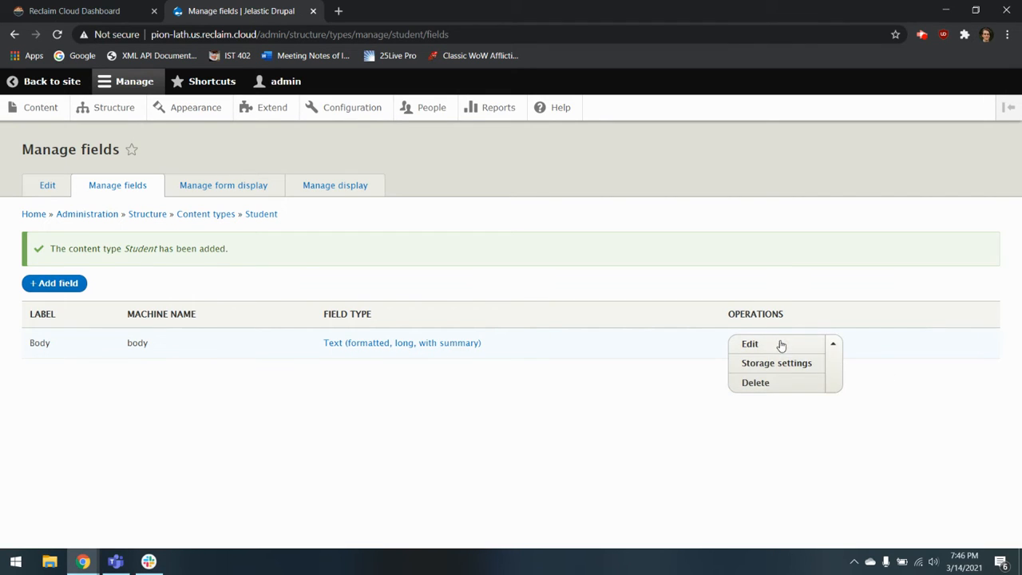
pyautogui.click(754, 384)
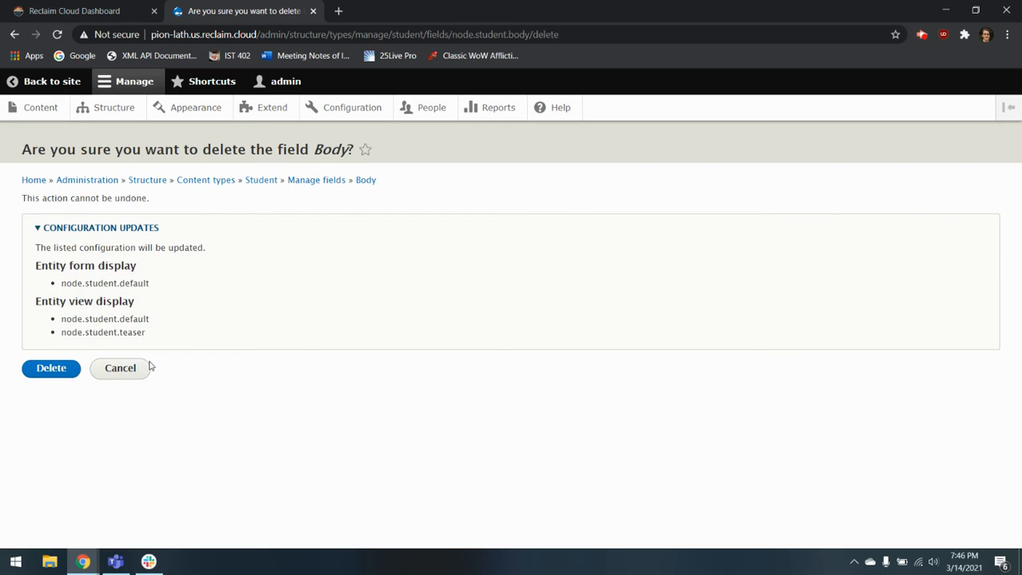
pyautogui.click(53, 369)
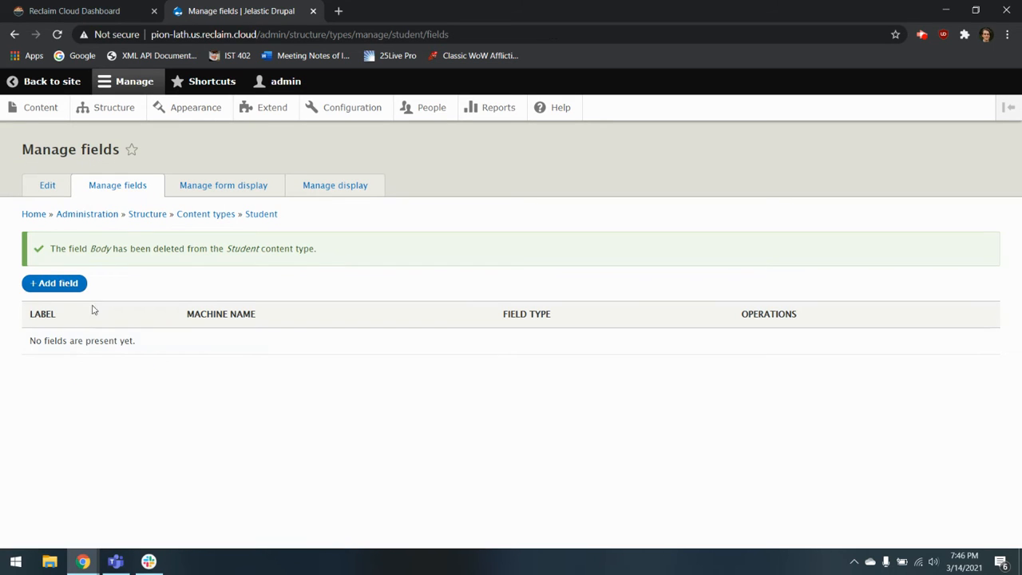
# - Add a new Text (plain) field labelled "Student ID" to the Student content type
pyautogui.click(52, 285)
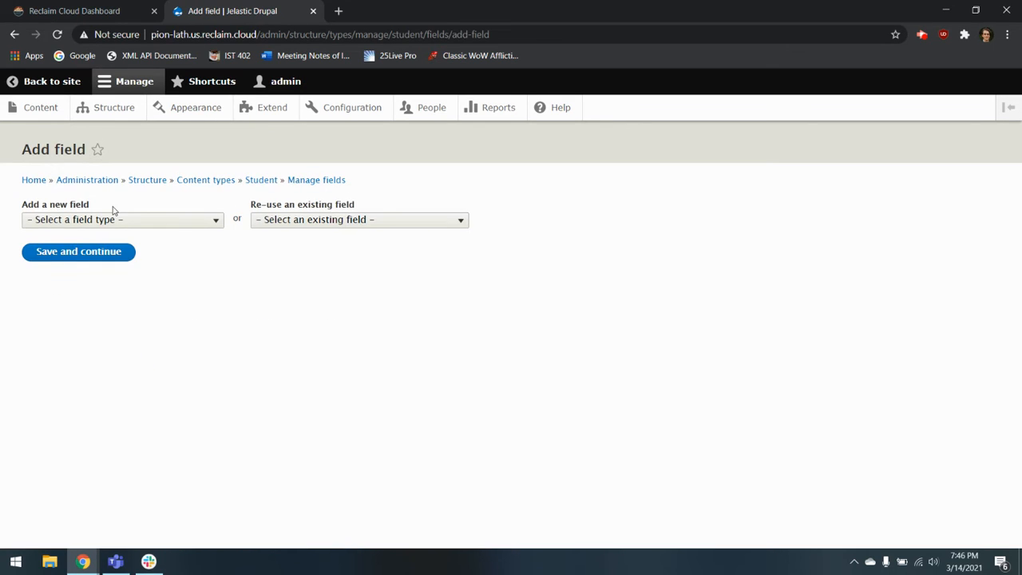
pyautogui.click(115, 223)
pyautogui.scroll(-3, 84, 372)
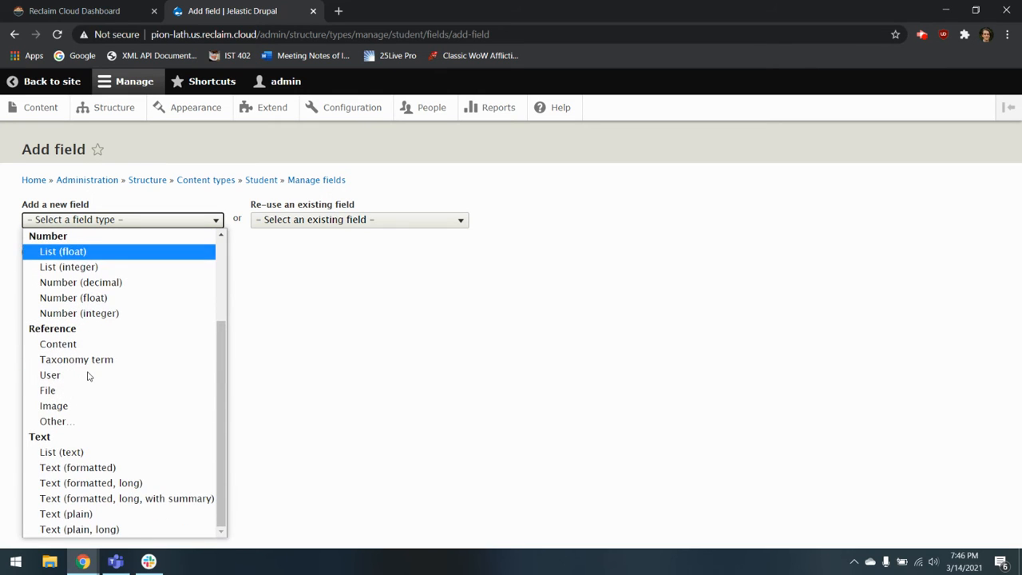
pyautogui.click(80, 515)
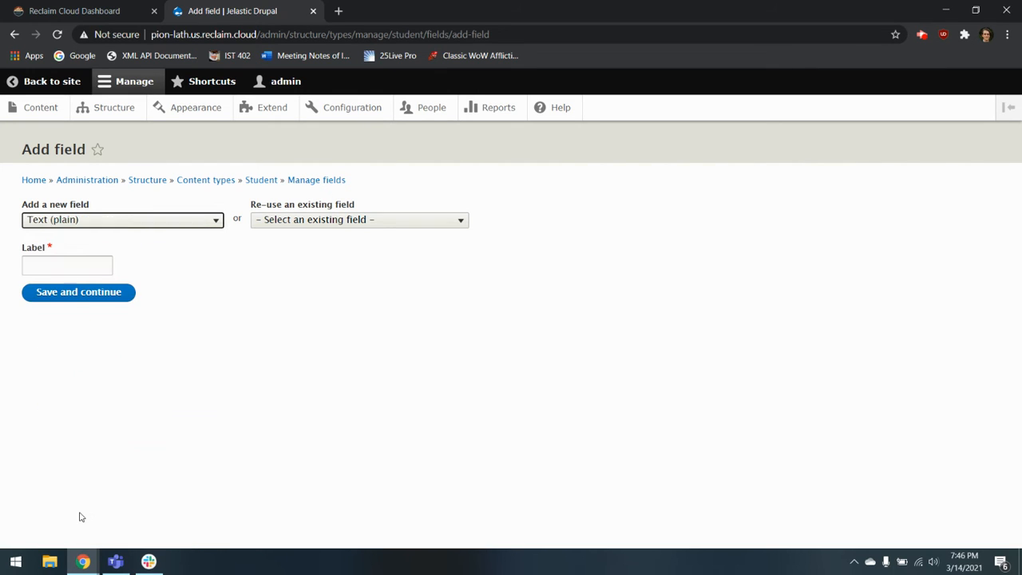
pyautogui.click(60, 264)
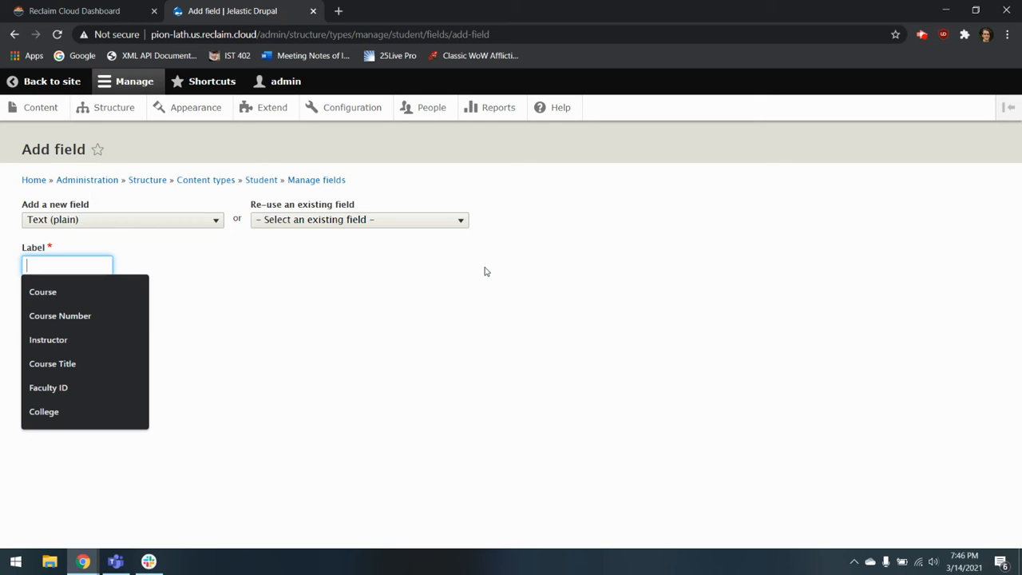
pyautogui.write('Student ID')
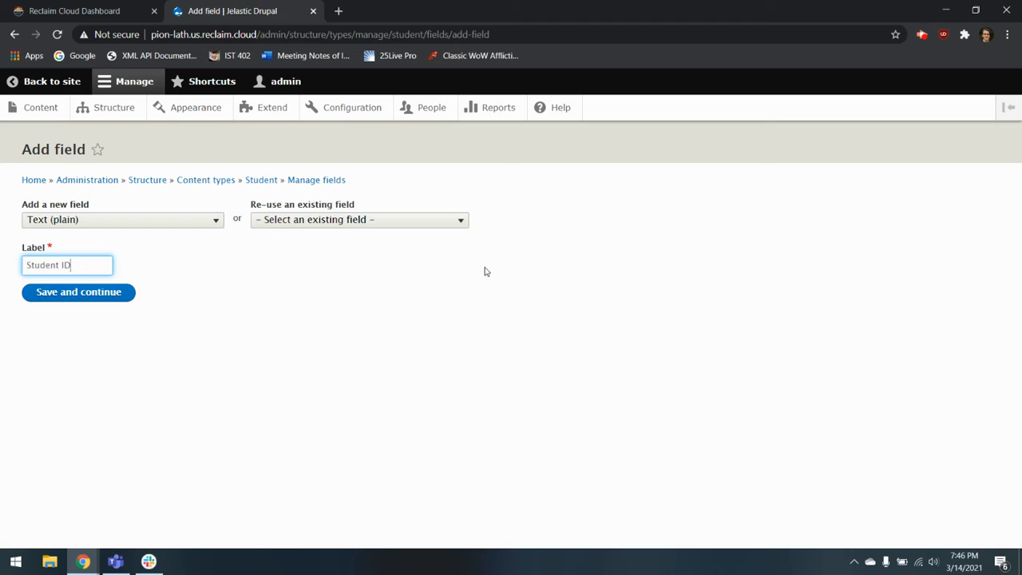
pyautogui.click(93, 295)
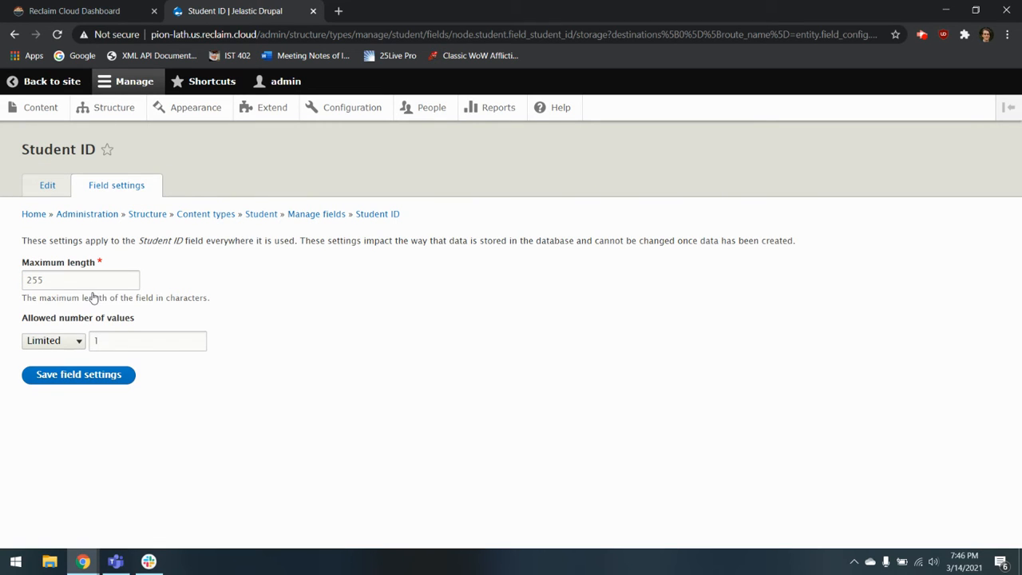
# - Set the Student ID field's maximum length to 10 and save its settings
pyautogui.moveTo(47, 280); pyautogui.dragTo(2, 288)
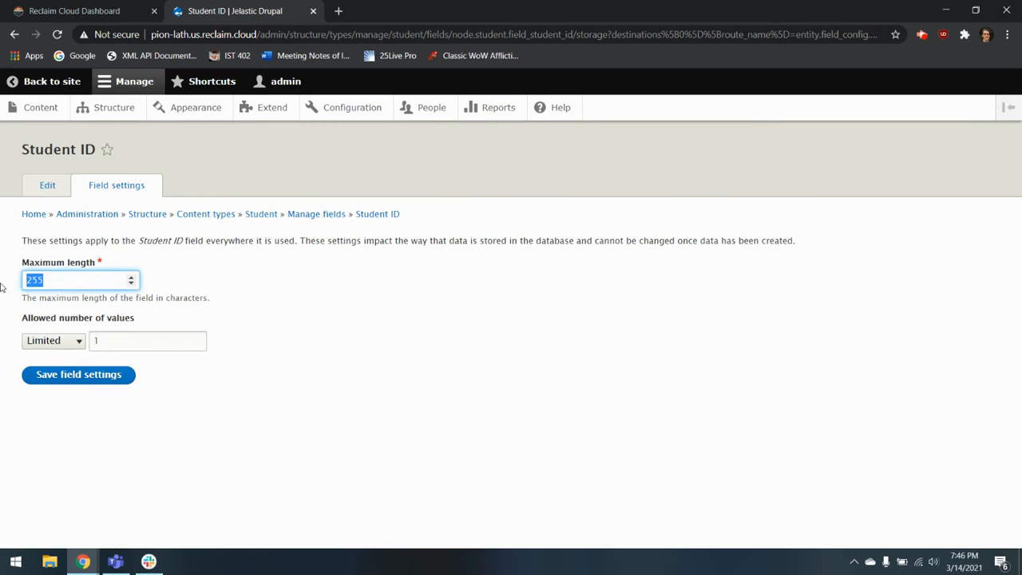
pyautogui.write('10')
pyautogui.click(87, 375)
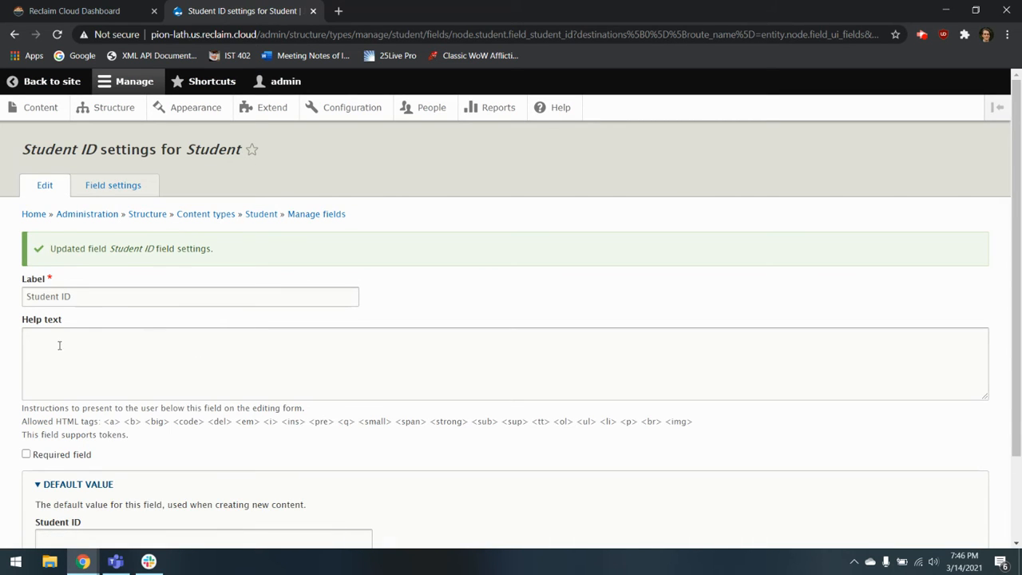
pyautogui.scroll(-2, 52, 347)
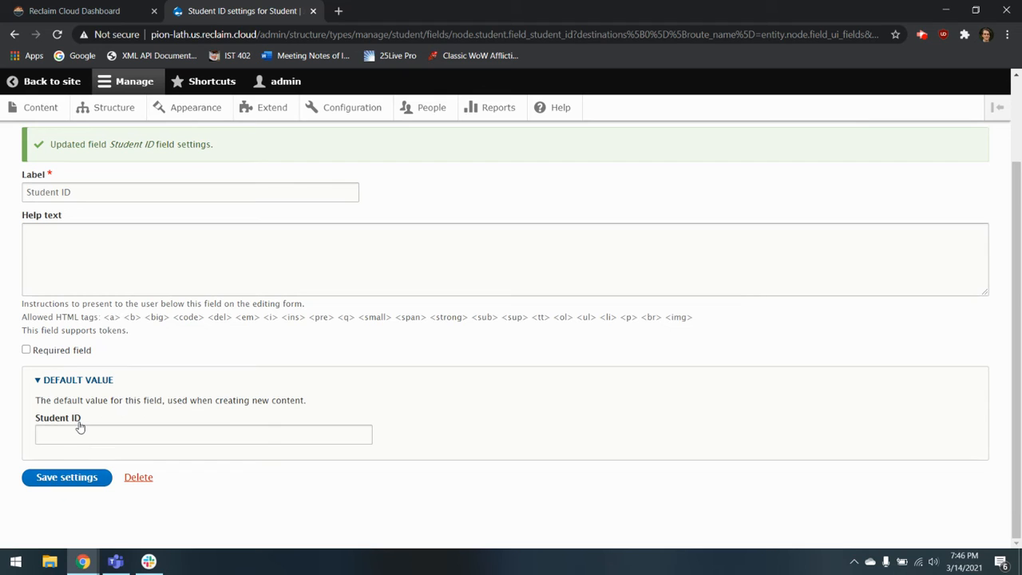
pyautogui.click(69, 478)
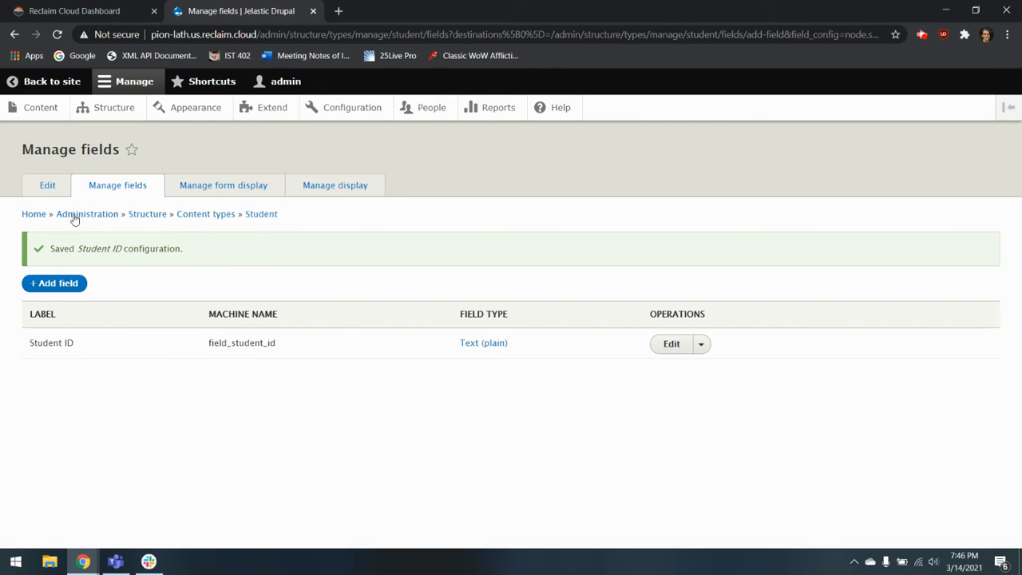
# - Add a new Text (plain) field labelled "Major" to the Student content type
pyautogui.click(56, 283)
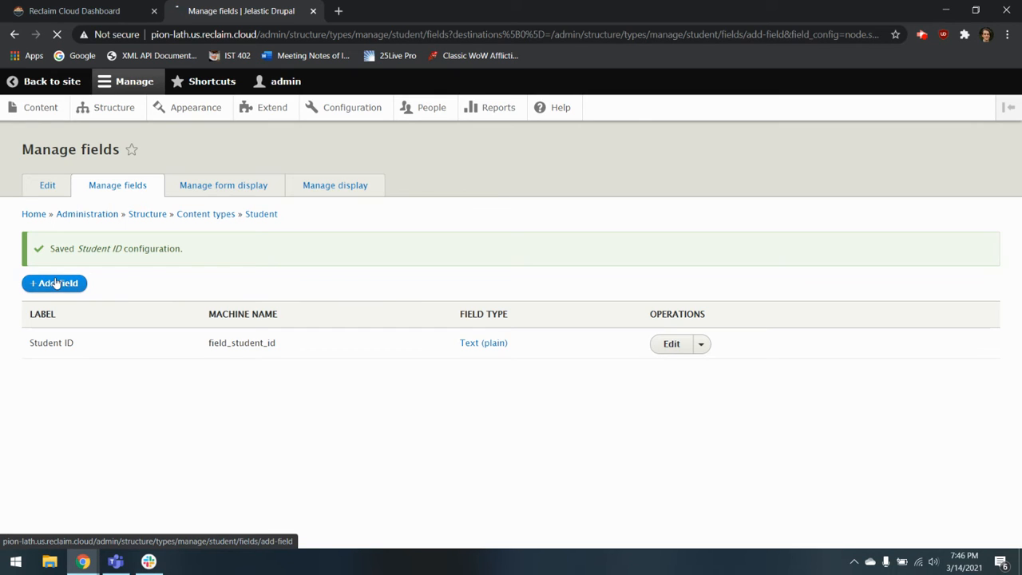
pyautogui.click(121, 221)
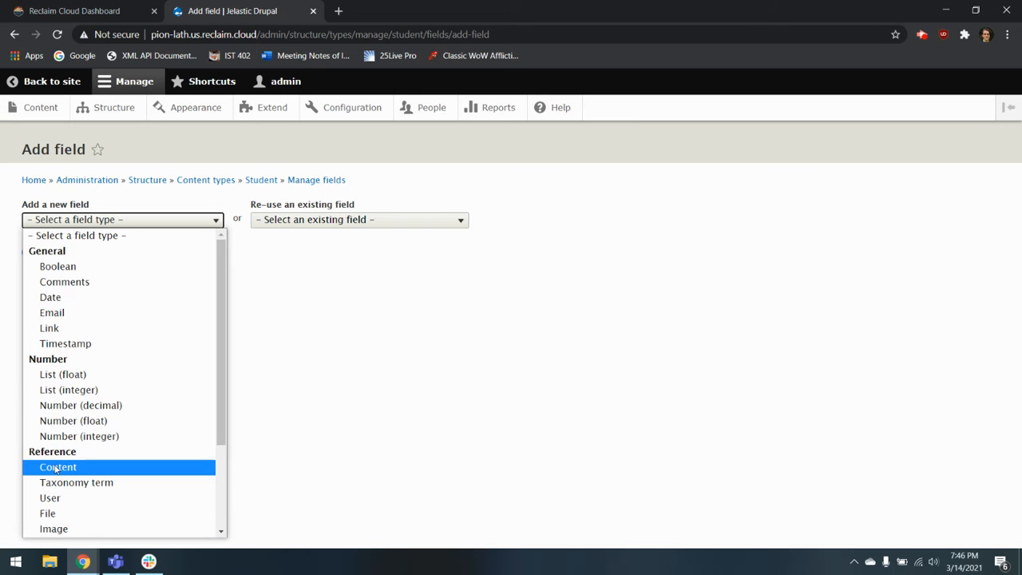
pyautogui.scroll(-3, 56, 469)
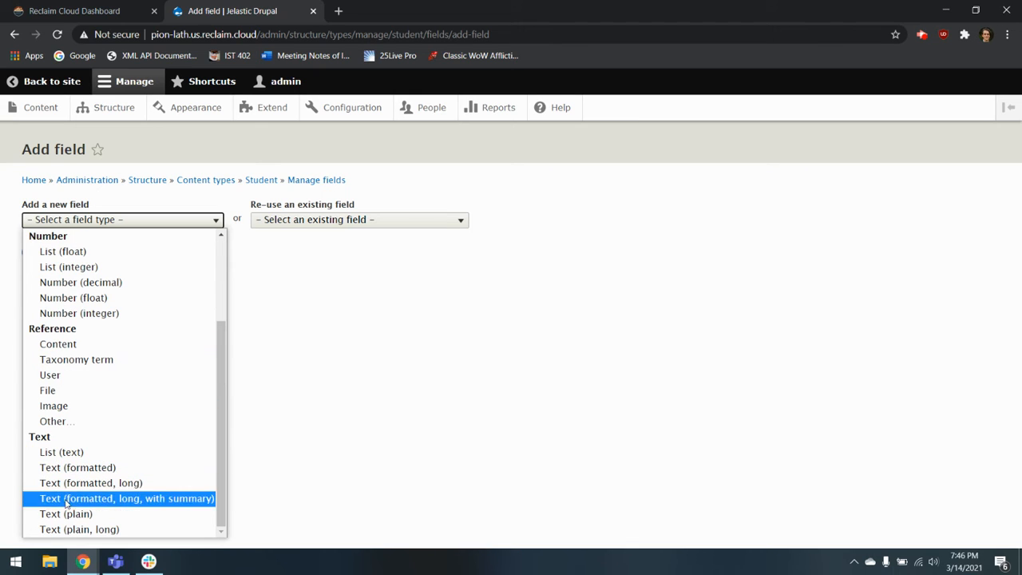
pyautogui.click(74, 515)
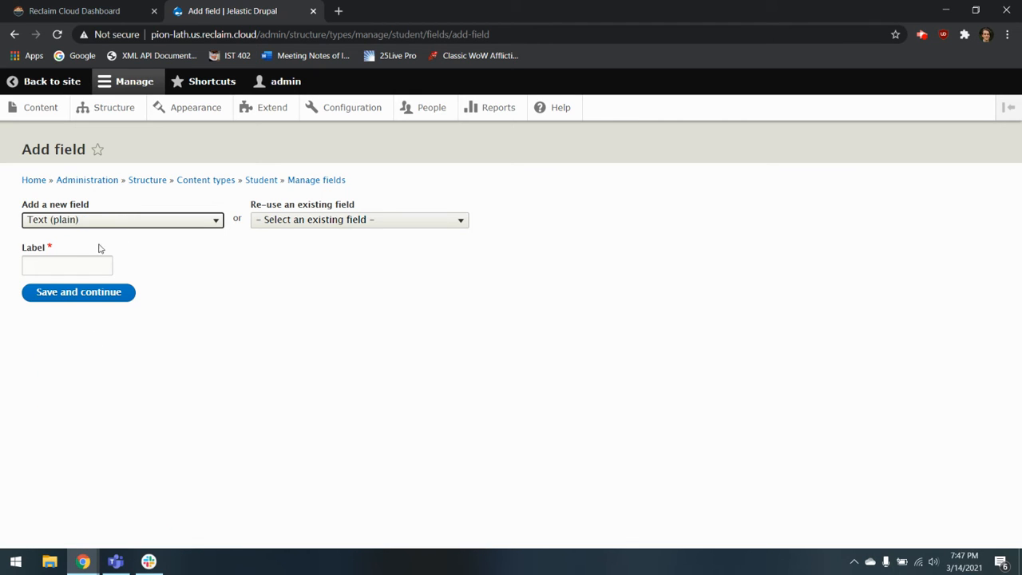
pyautogui.click(73, 264)
pyautogui.write('Major')
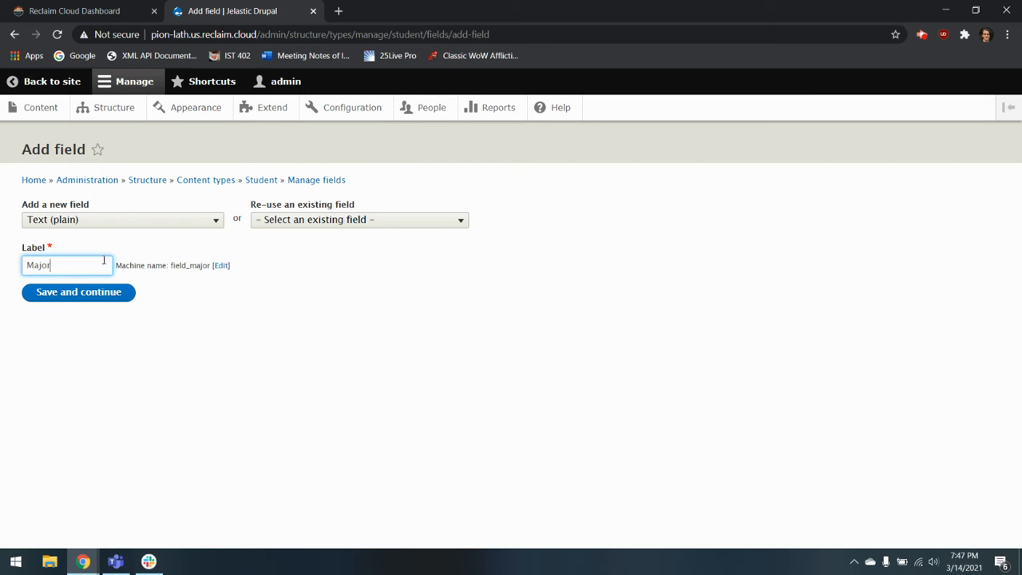
pyautogui.click(64, 292)
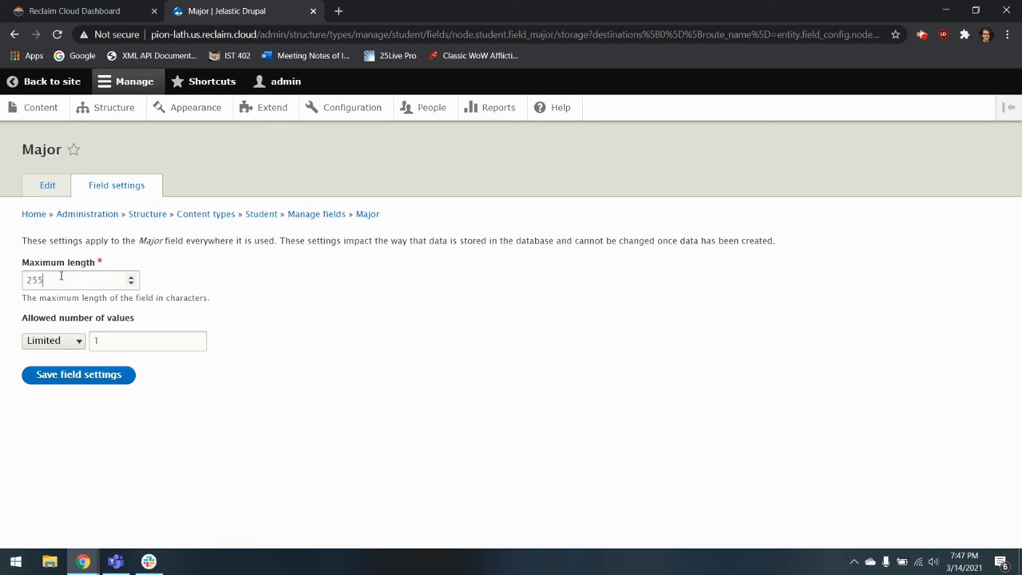
# - Set the Major field's maximum length to 120 and save its settings
pyautogui.doubleClick(60, 276)
pyautogui.write('120')
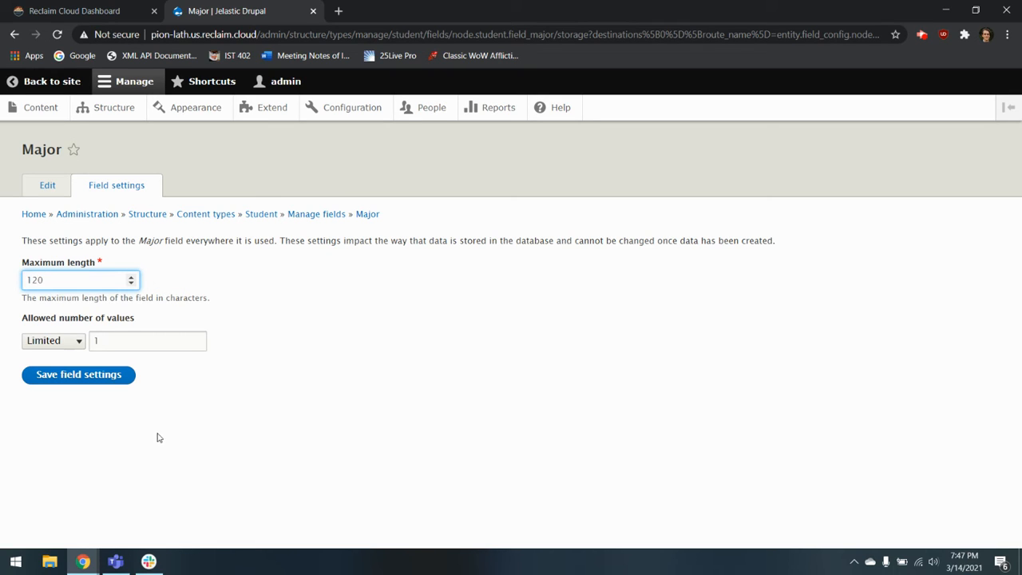
pyautogui.click(58, 375)
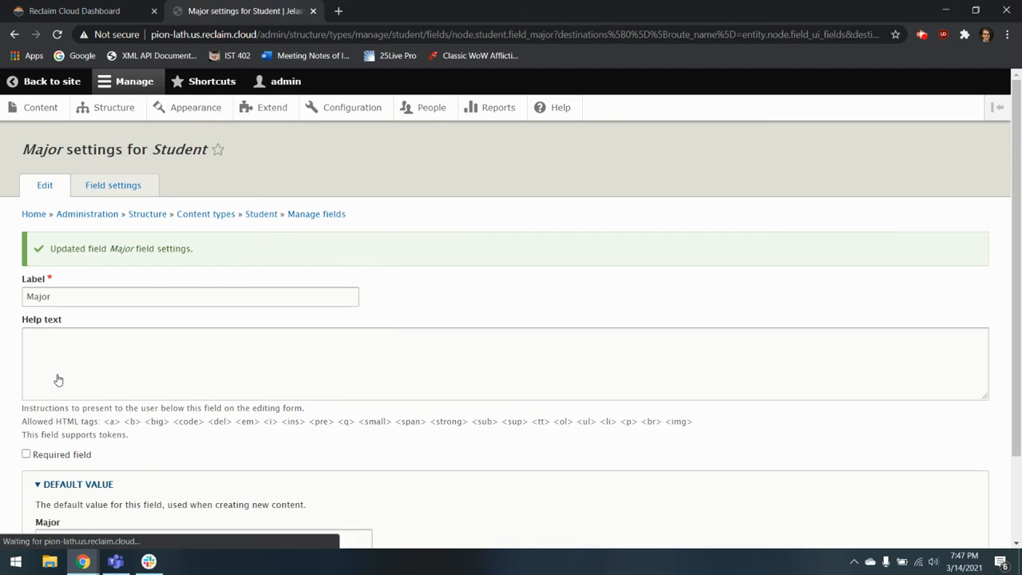
pyautogui.scroll(-2, 126, 453)
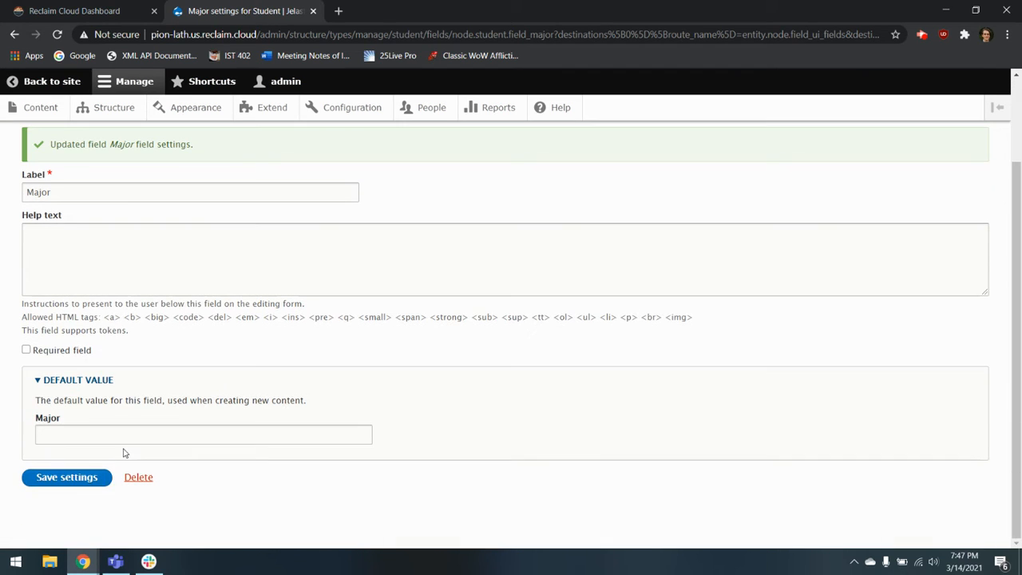
pyautogui.click(70, 477)
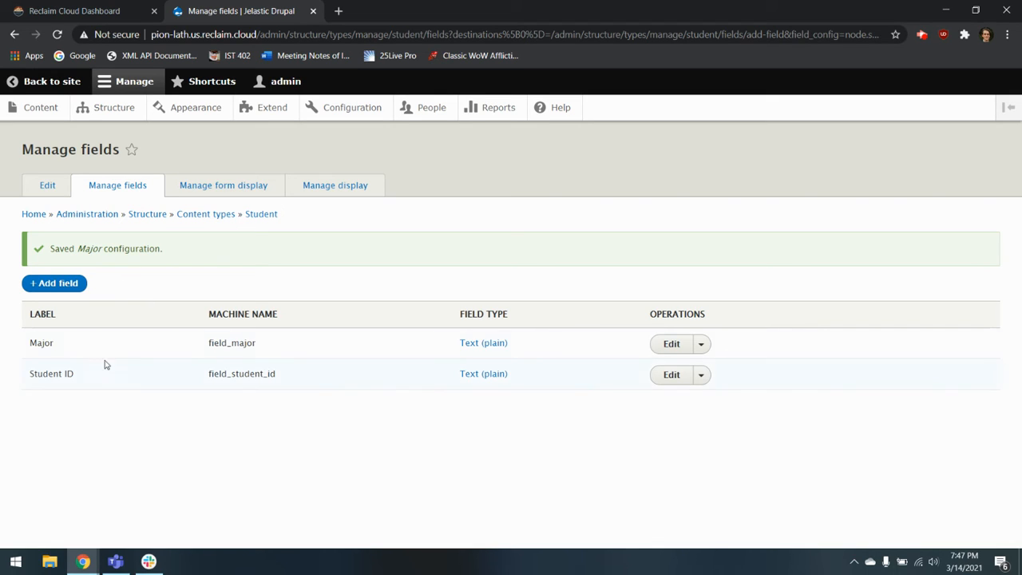
# - Start a new Student content item and enter the student's first and last name
pyautogui.click(38, 112)
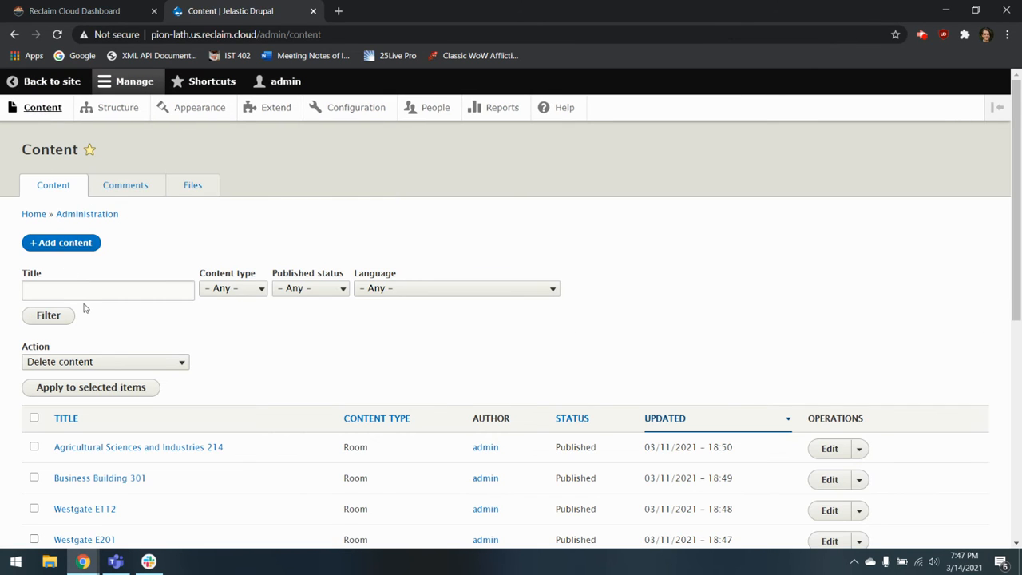
pyautogui.click(75, 242)
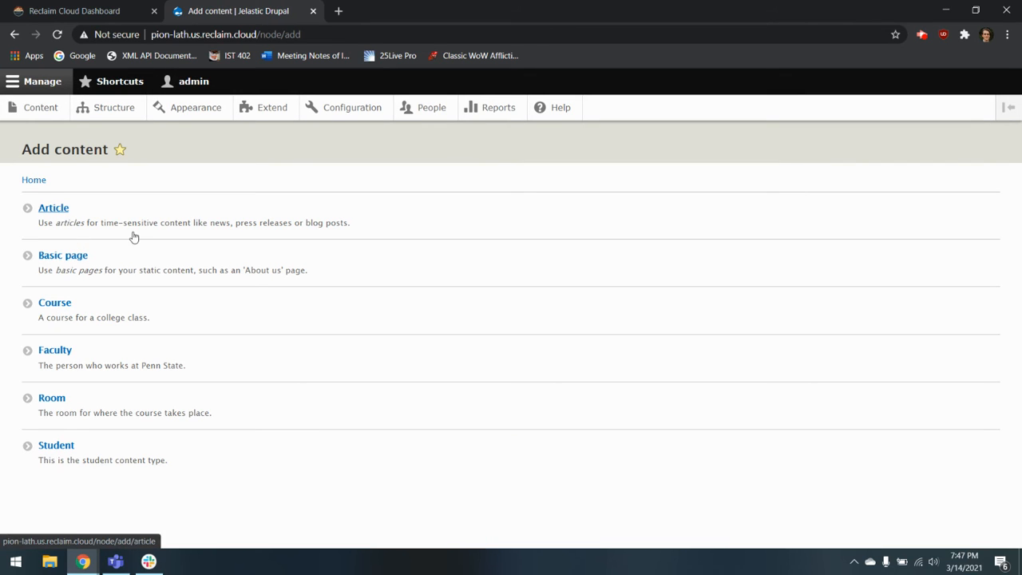
pyautogui.click(65, 447)
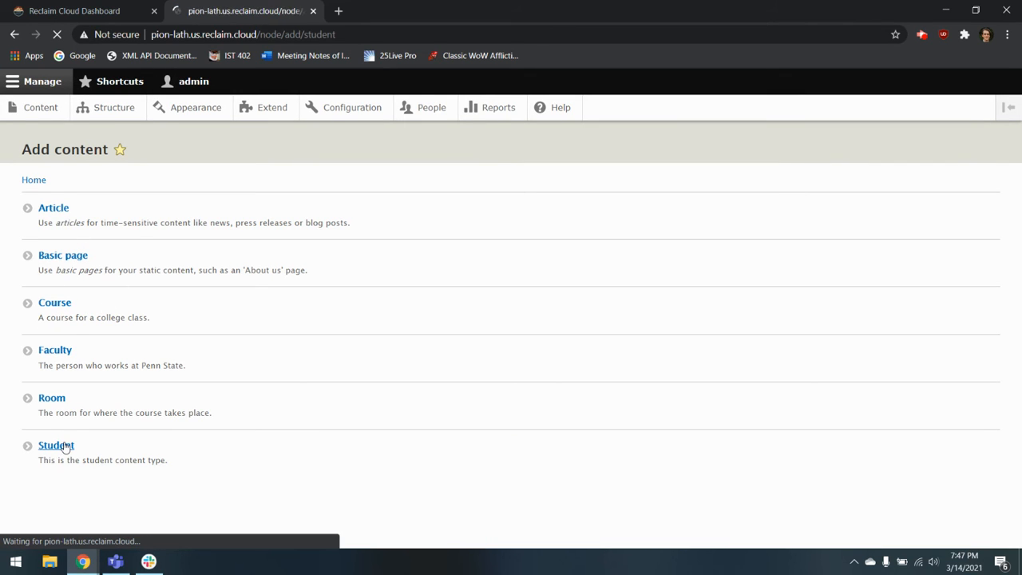
pyautogui.click(88, 222)
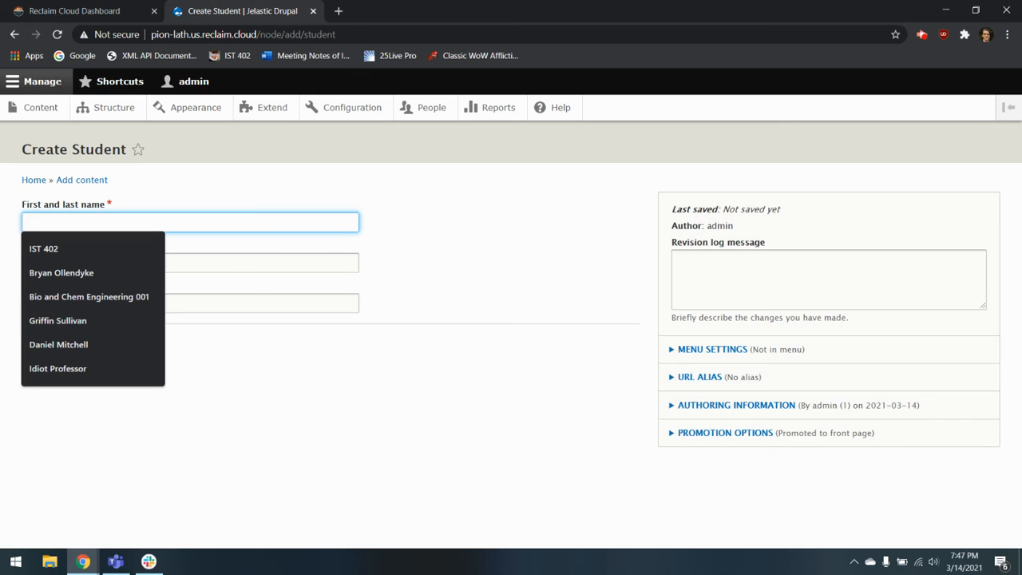
pyautogui.write('Open Coder')
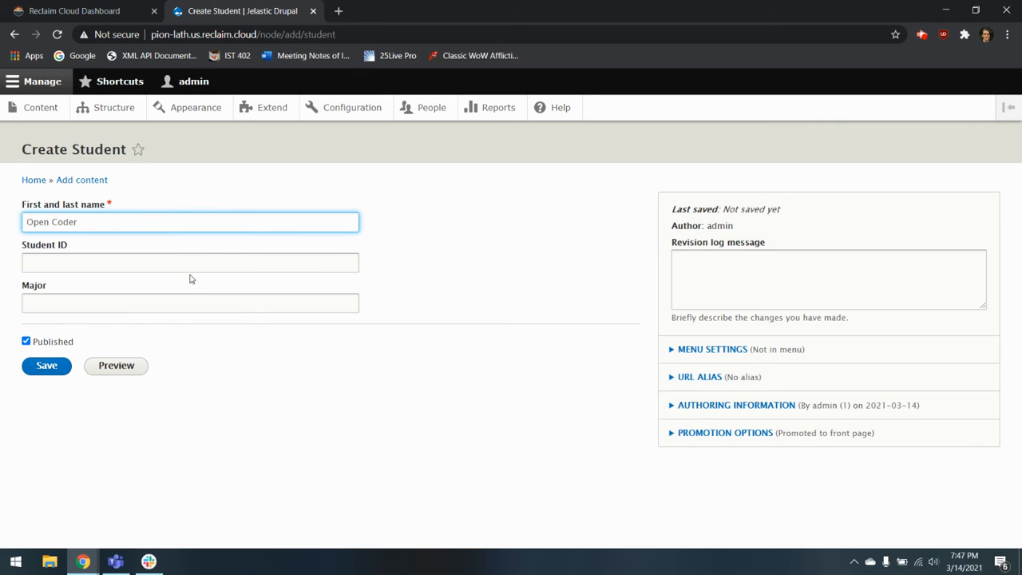
# - Fill in the student's ID, set the major to "Information Sciences and Technology", and save the Student item
pyautogui.click(146, 256)
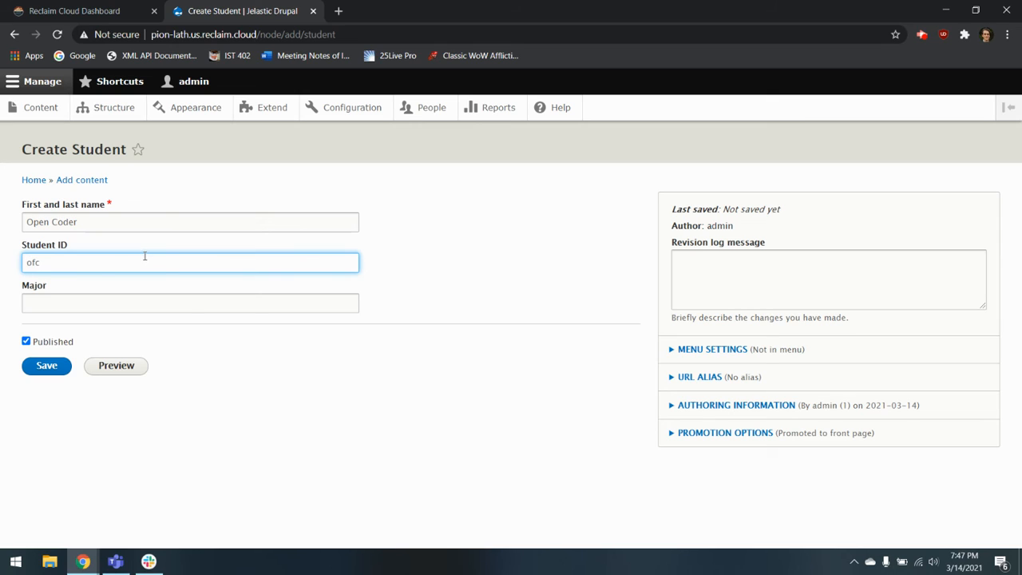
pyautogui.write('ofc123')
pyautogui.click(33, 301)
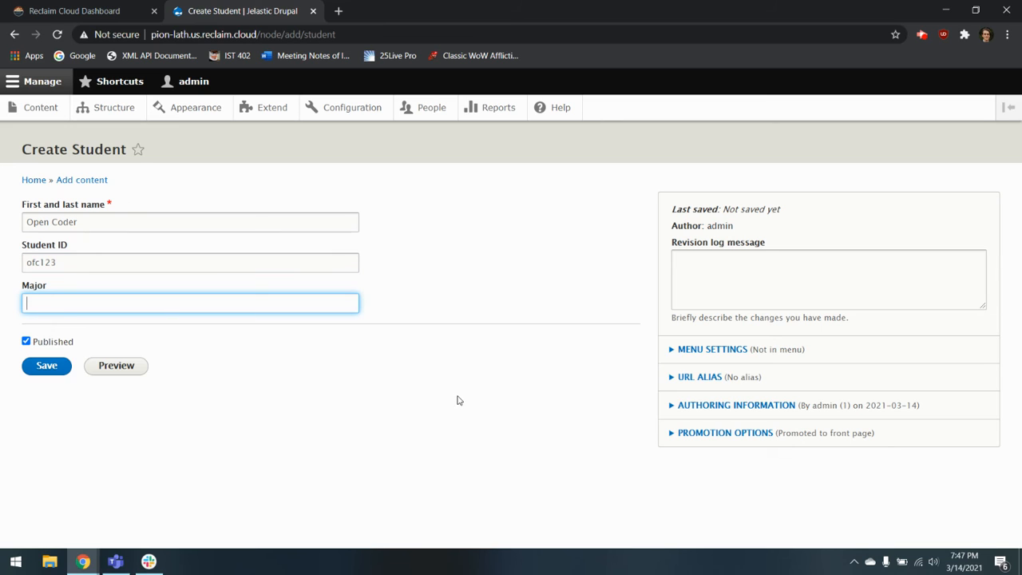
pyautogui.write('Information Sciences and Technolo')
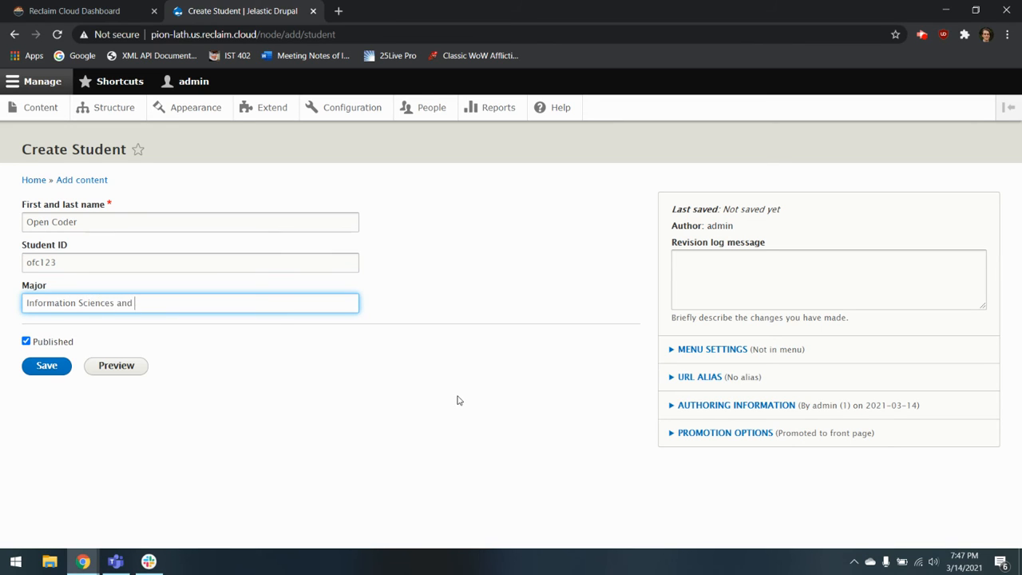
pyautogui.write('gy')
pyautogui.click(45, 366)
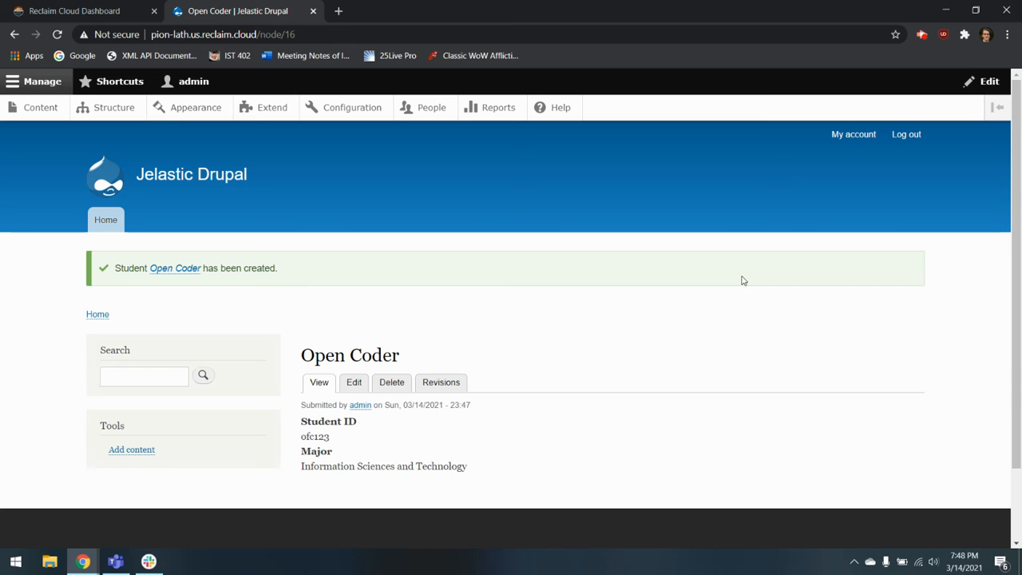
# - Review the Student ID and Major fields on the newly saved student page
pyautogui.scroll(-2, 425, 377)
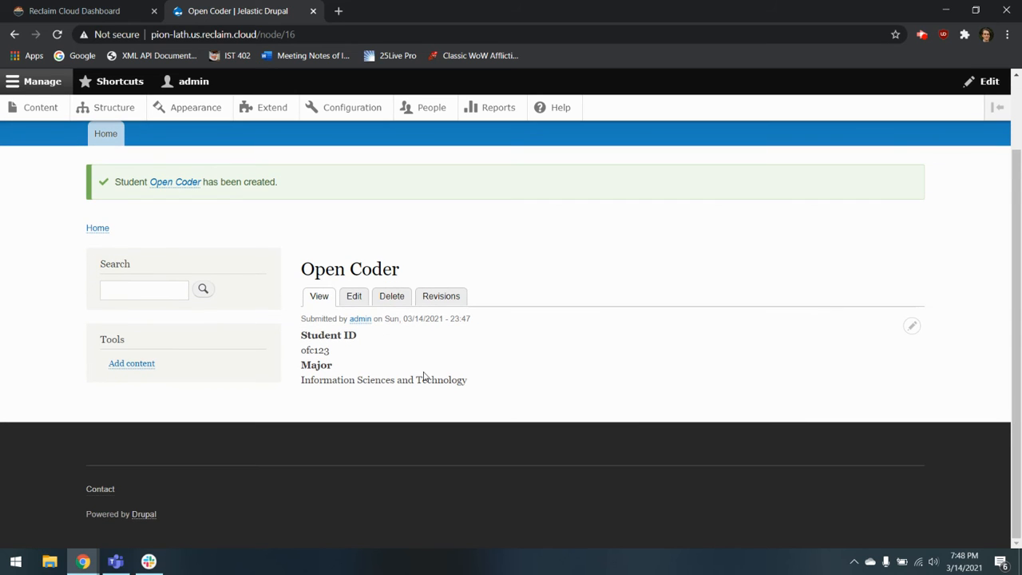
pyautogui.scroll(1, 420, 222)
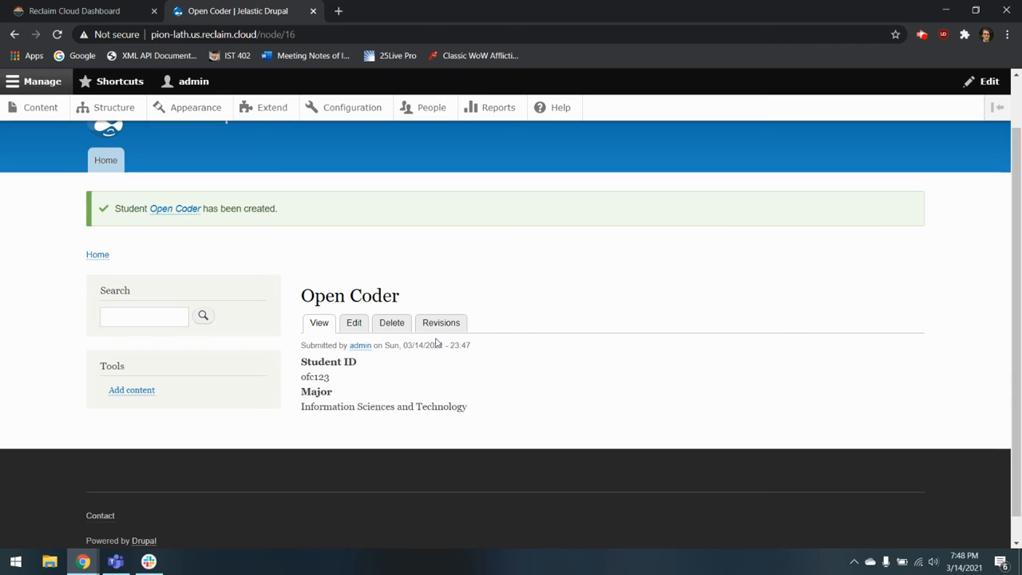
pyautogui.scroll(2, 337, 319)
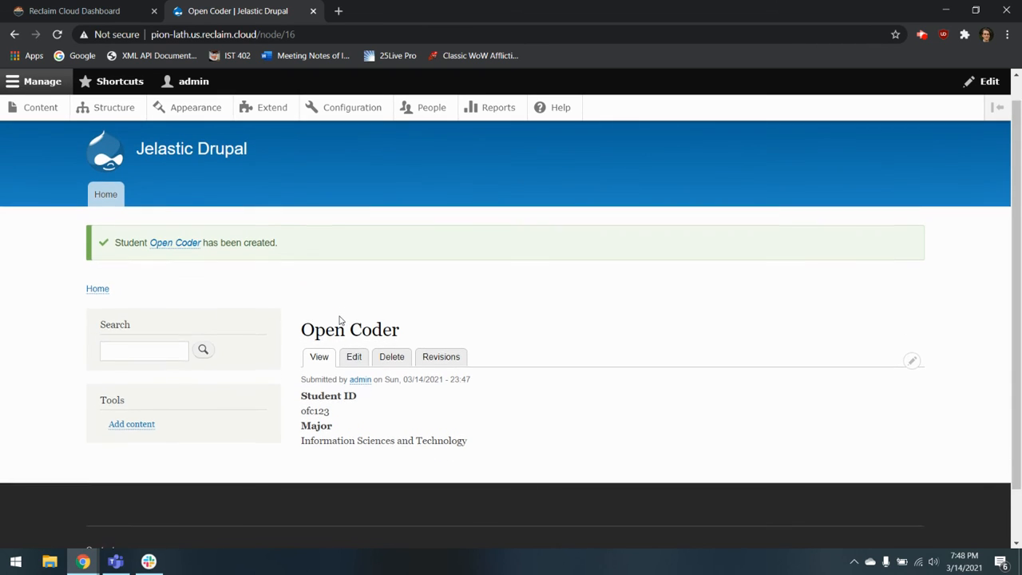
# - View the Westgate E201 room from the site's content list and follow its reference to the CYBER 432 course
pyautogui.click(36, 110)
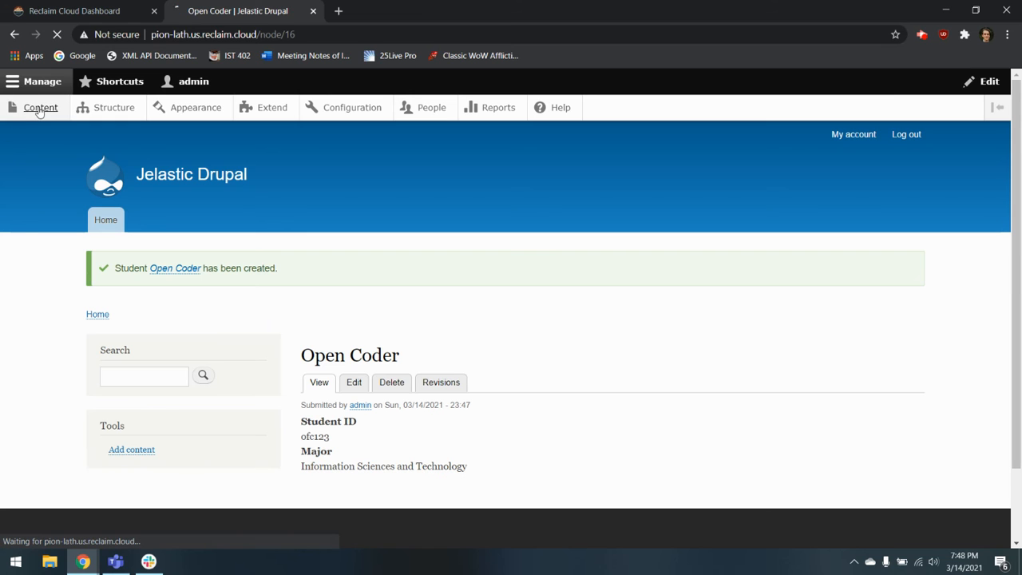
pyautogui.scroll(-2, 267, 452)
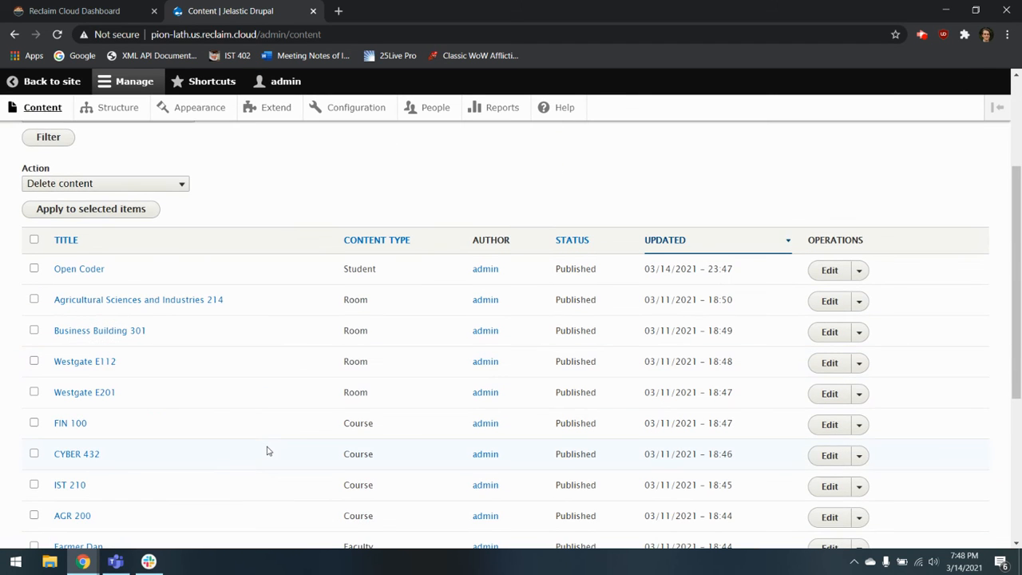
pyautogui.scroll(-2, 268, 448)
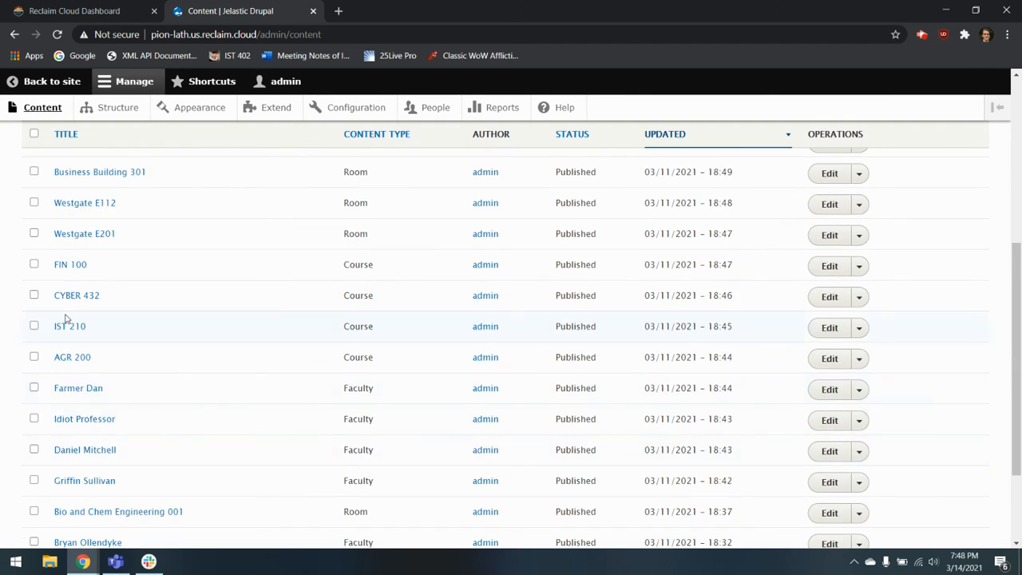
pyautogui.scroll(1, 133, 335)
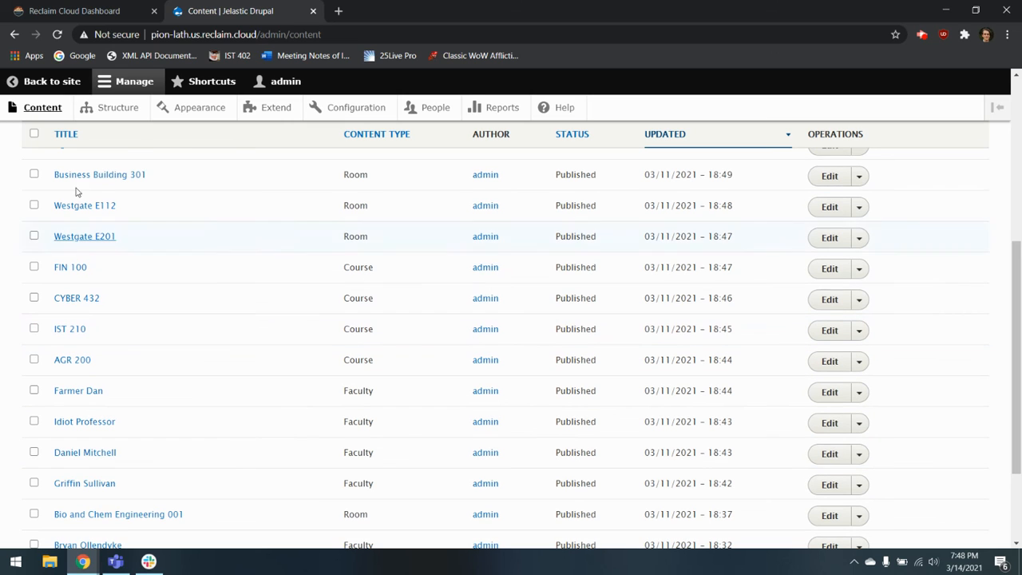
pyautogui.click(89, 236)
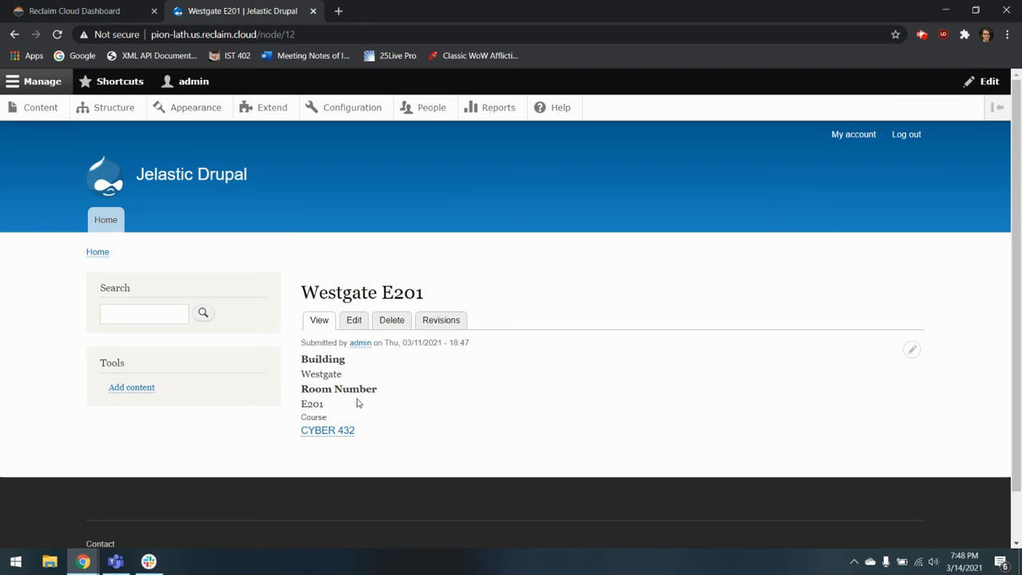
pyautogui.click(318, 437)
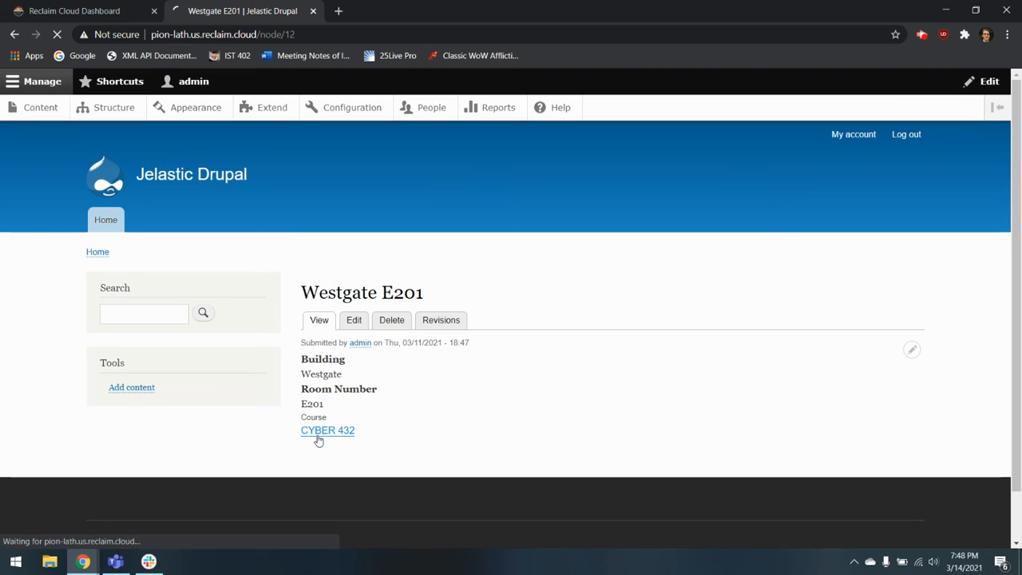